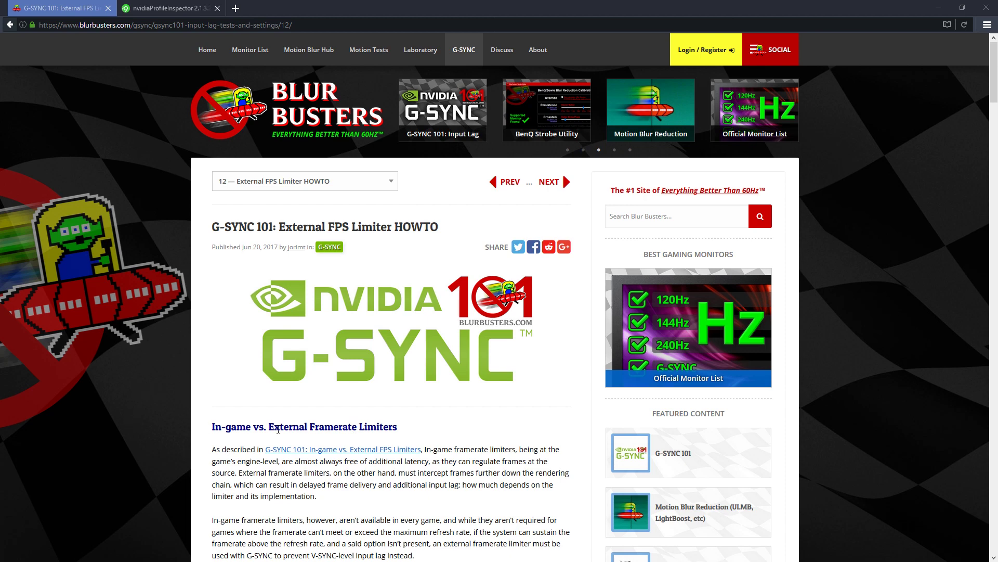
scroll(173, 428, down, 7)
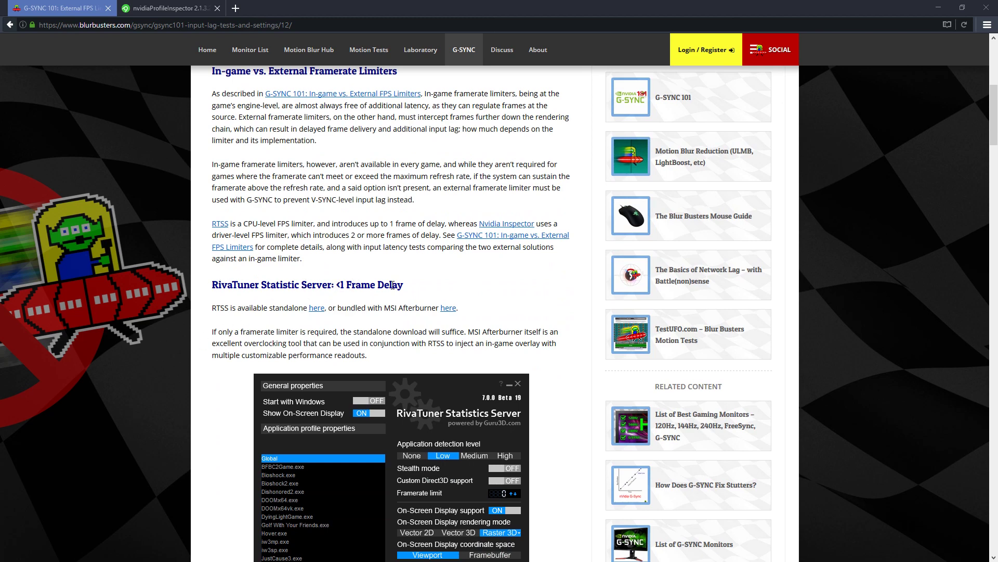
scroll(226, 353, down, 7)
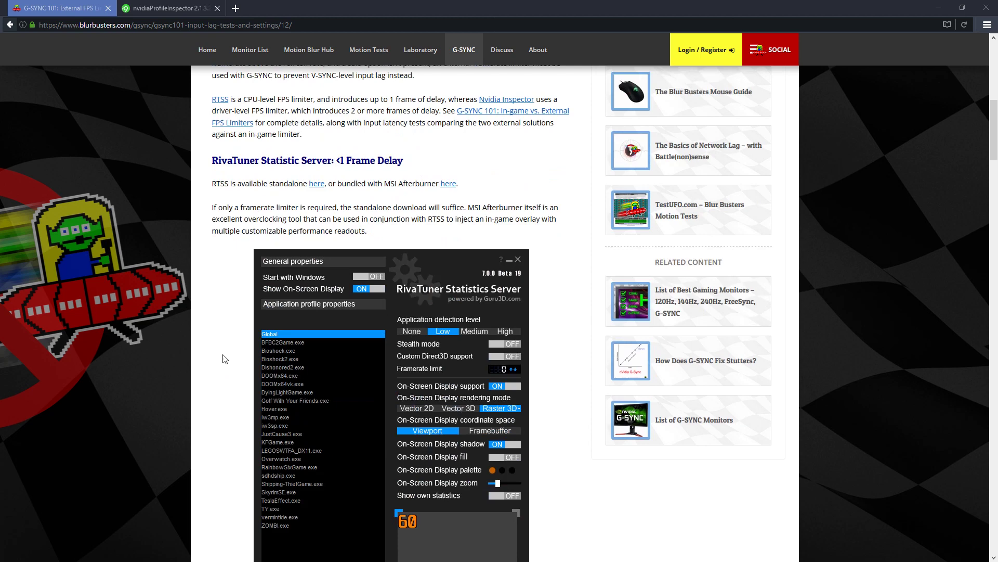
scroll(227, 350, down, 2)
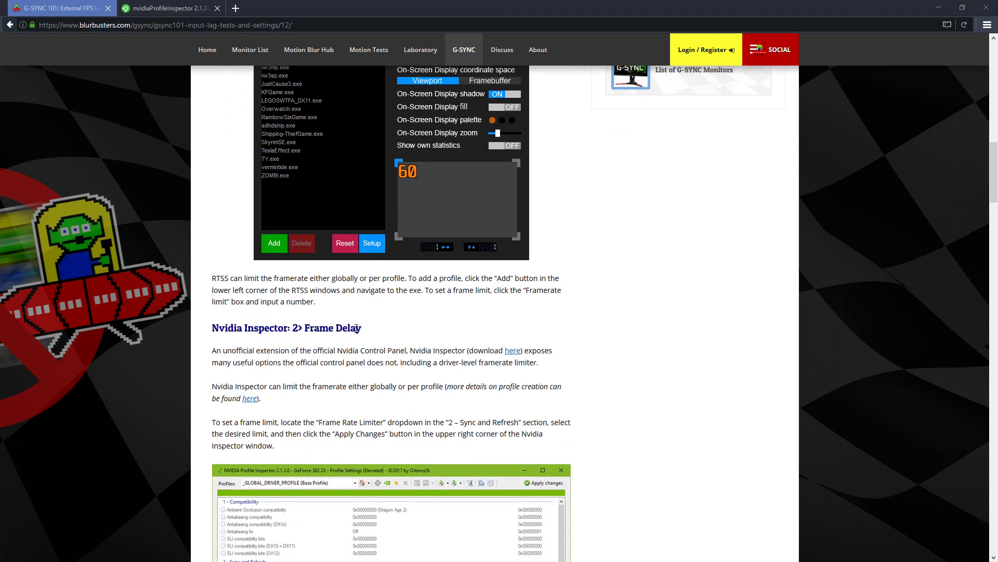
scroll(189, 336, up, 4)
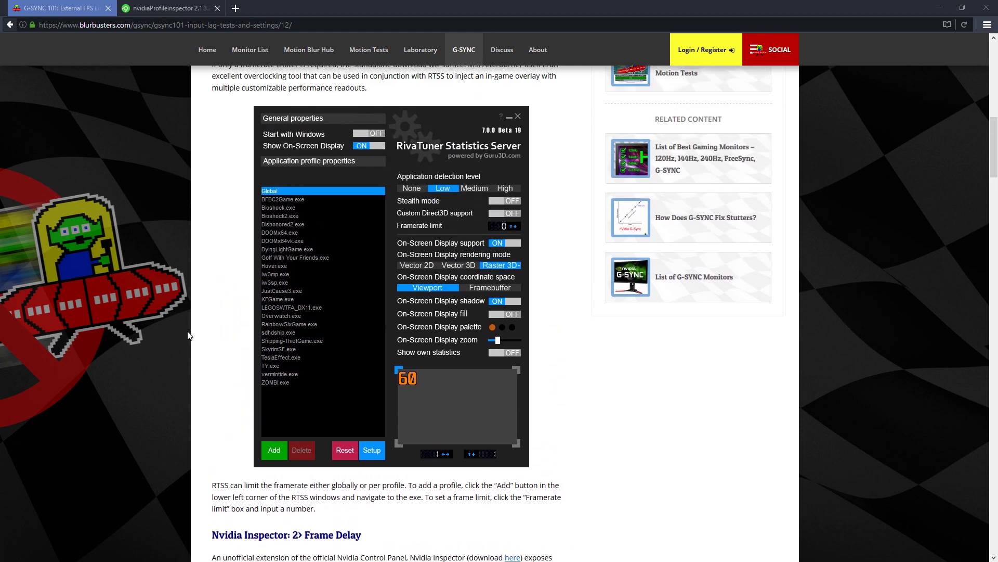
scroll(188, 335, up, 8)
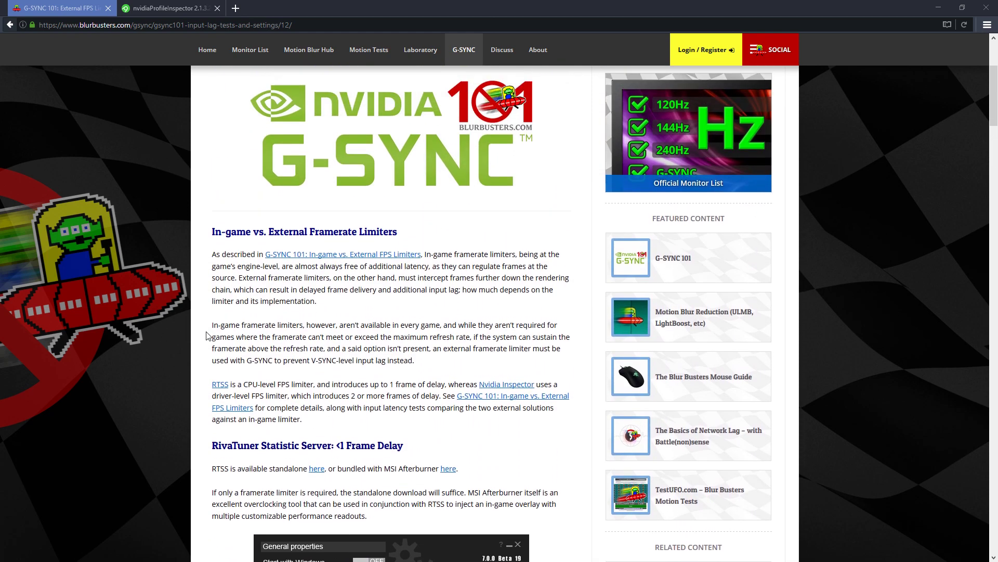
scroll(207, 336, down, 1)
scroll(195, 338, up, 5)
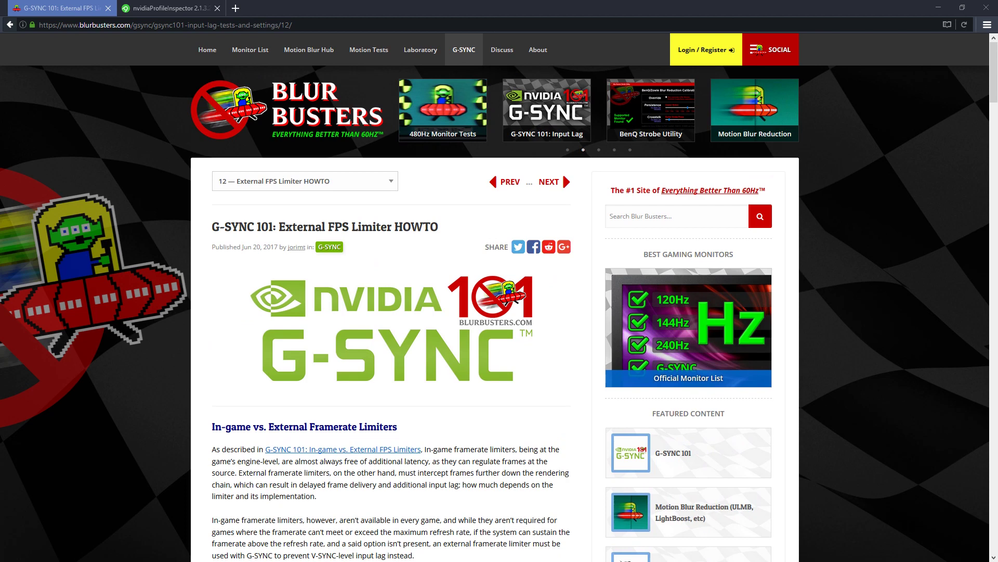
Step: Set Overwatch's Limit FPS to Custom with a 240 frame rate cap, keeping 1600 x 900
drag(0, 83, 686, 97)
click(757, 196)
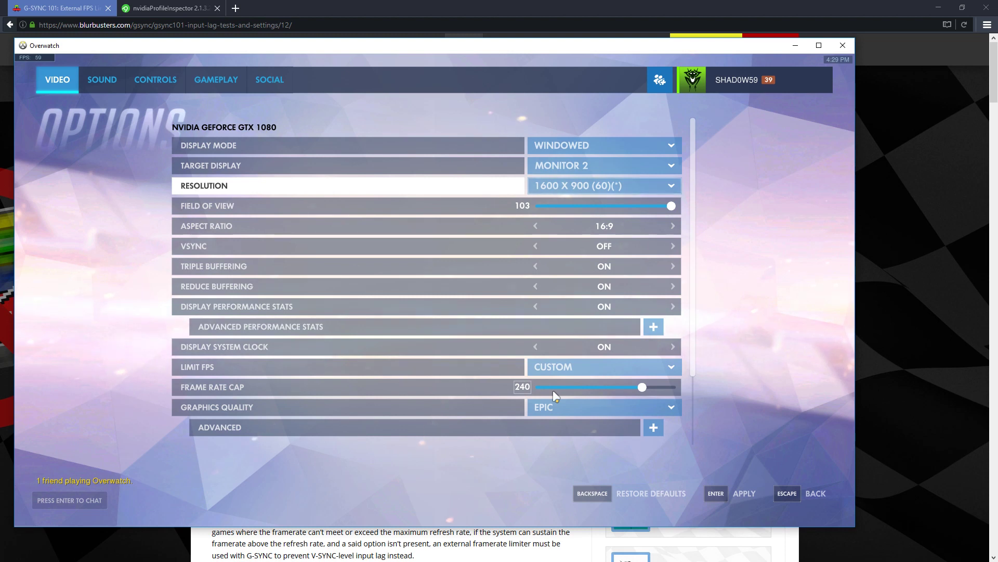
drag(444, 47, 416, 67)
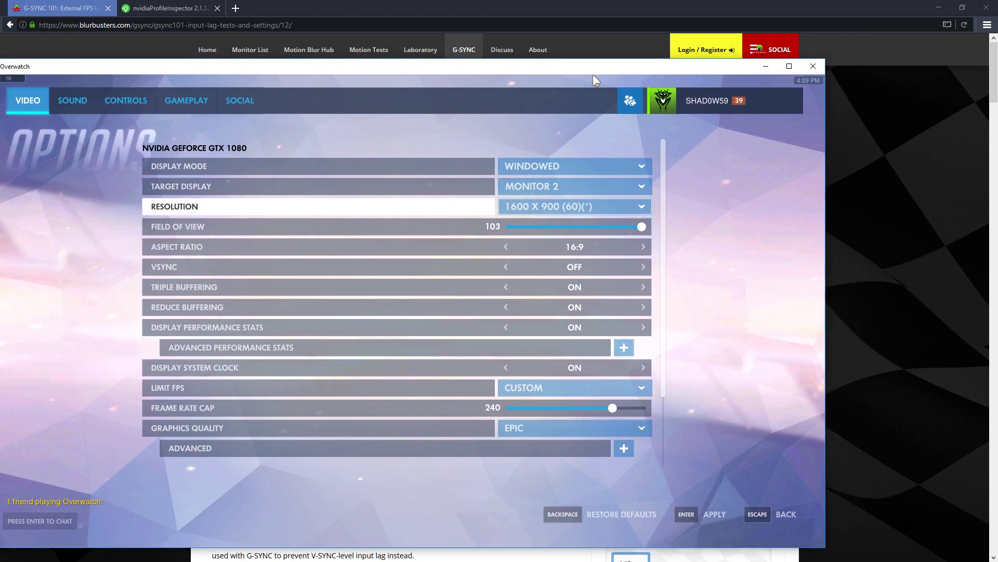
Step: Delete the old TslGame.exe profile in RTSS and start adding a new application profile
click(764, 67)
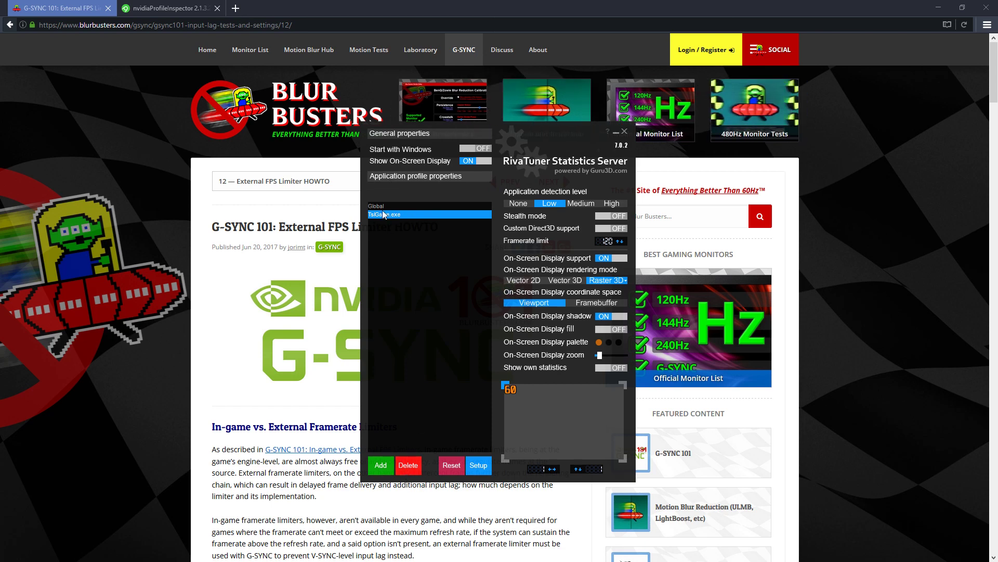
click(407, 468)
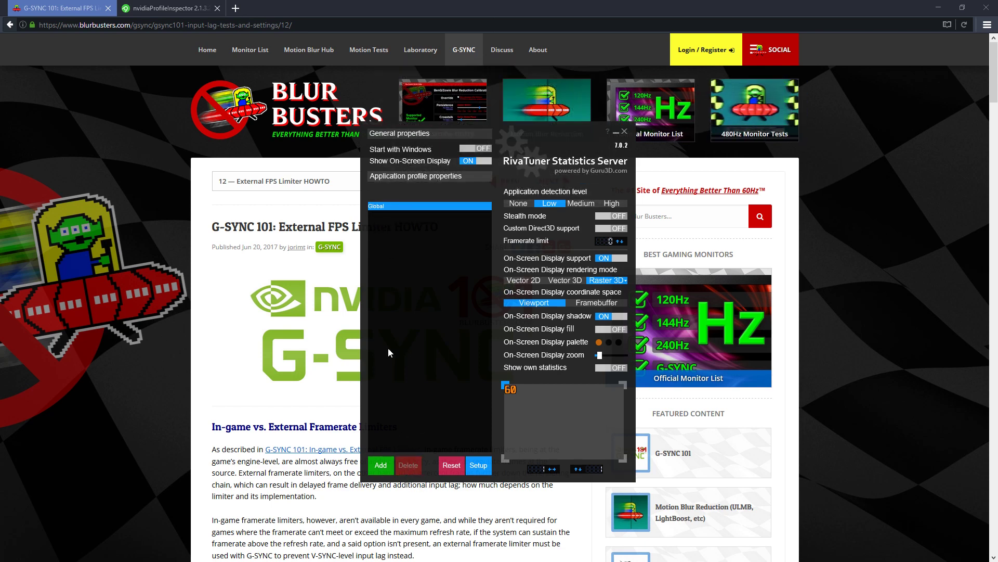
click(383, 464)
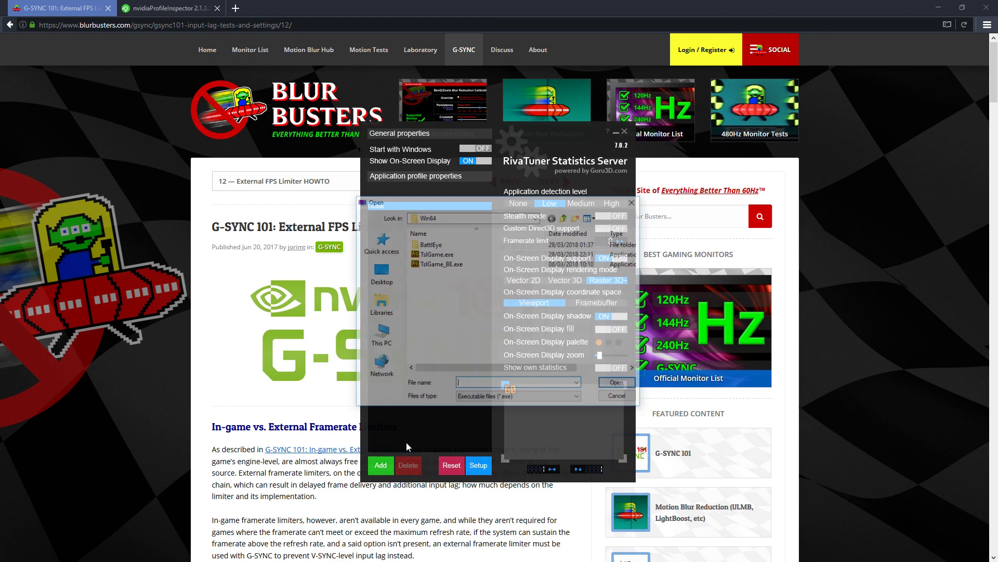
Step: Add TslGame.exe from Win64 as an RTSS profile with a 120 framerate limit
click(436, 254)
double_click(434, 254)
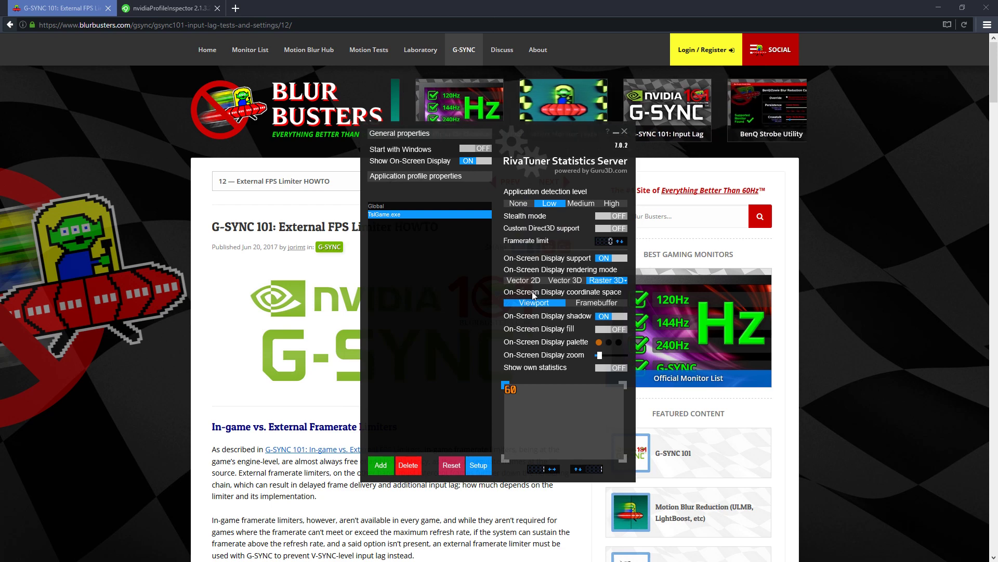
click(610, 243)
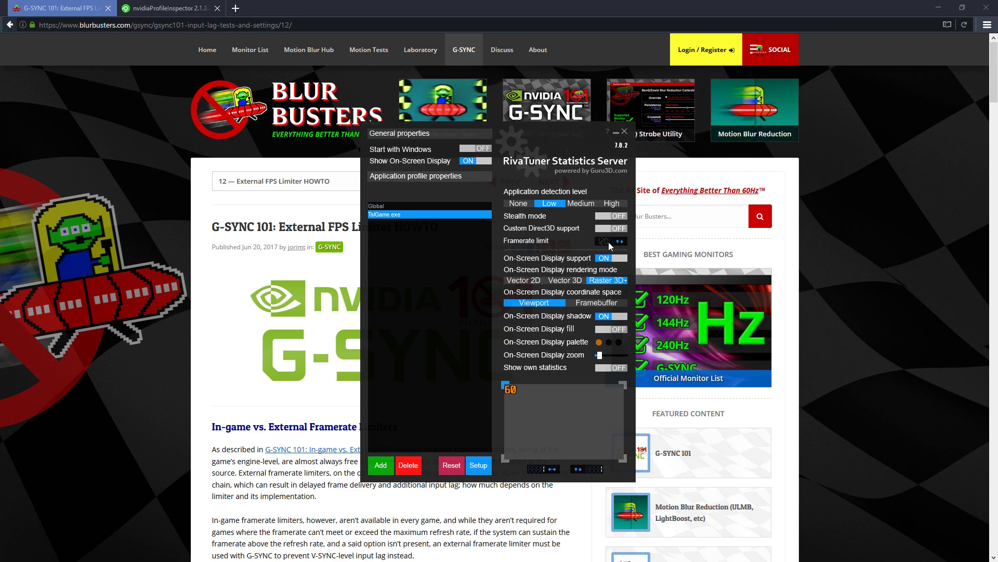
key(Return)
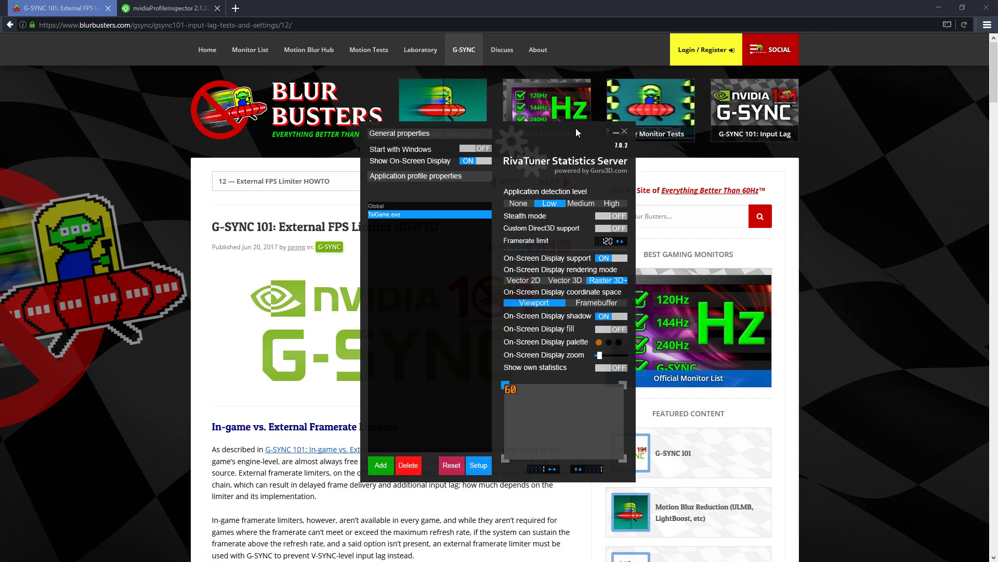
Step: Close RTSS and load the _GLOBAL_DRIVER_PROFILE (Base Profile) in NVIDIA Profile Inspector
click(624, 132)
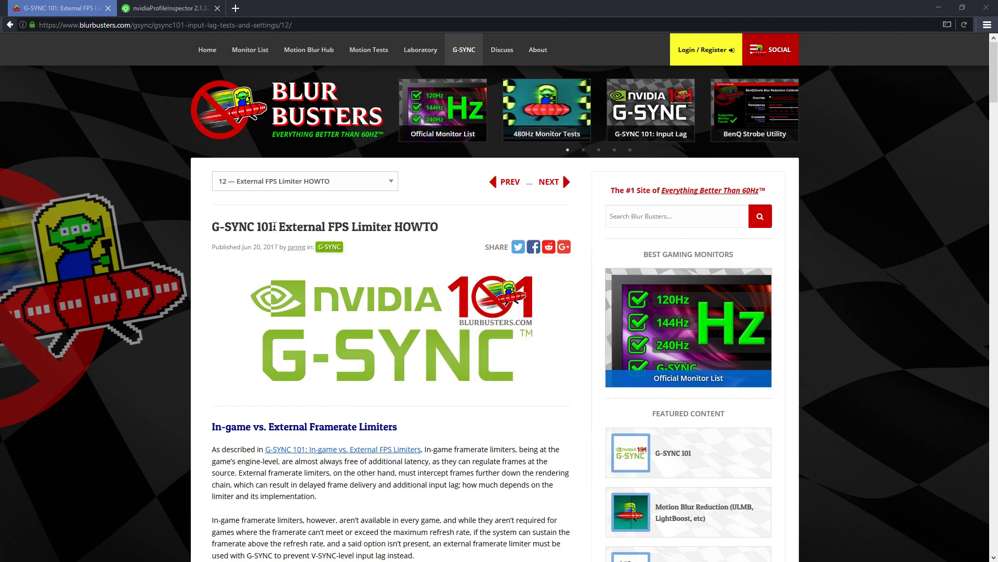
key(alt+Tab)
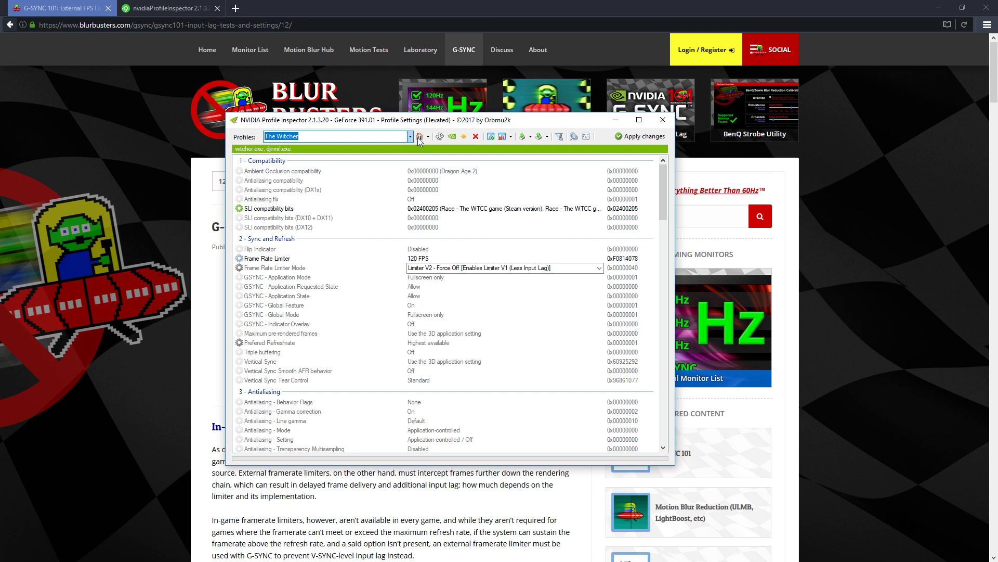
click(420, 138)
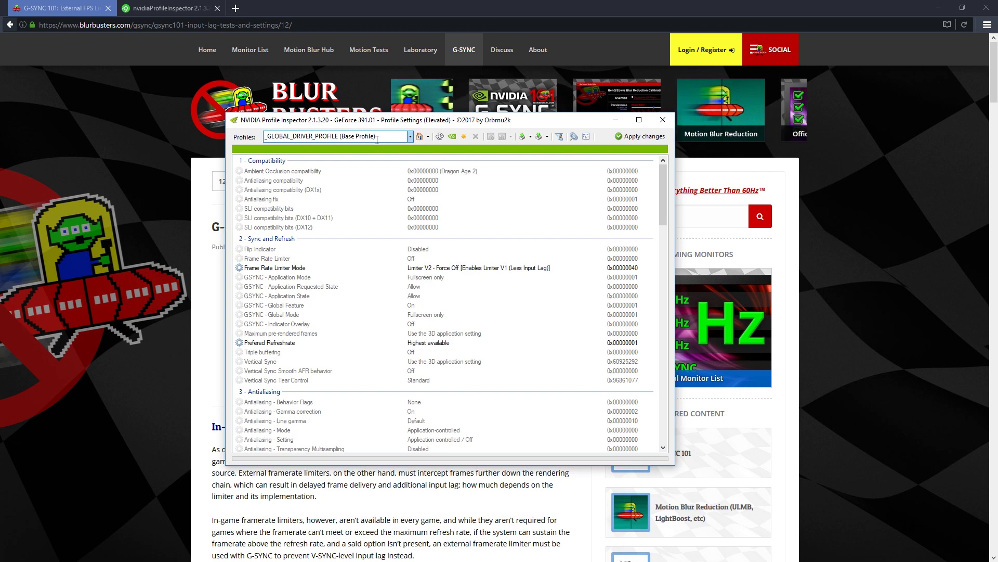
drag(395, 125, 399, 128)
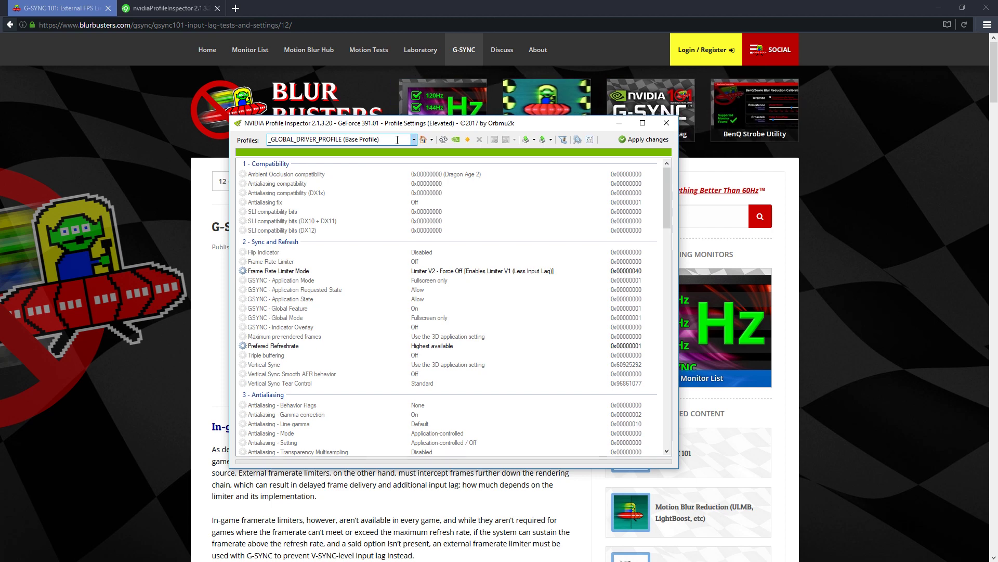
Step: Search the Profiles box for 'The witcher' and load The Witcher profile
click(394, 140)
drag(393, 140, 241, 142)
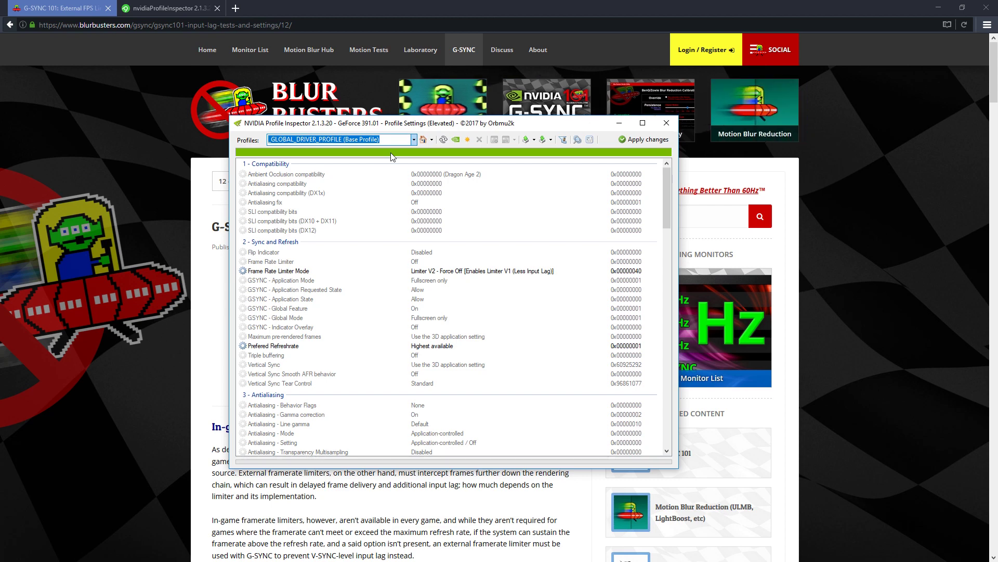
text(The w)
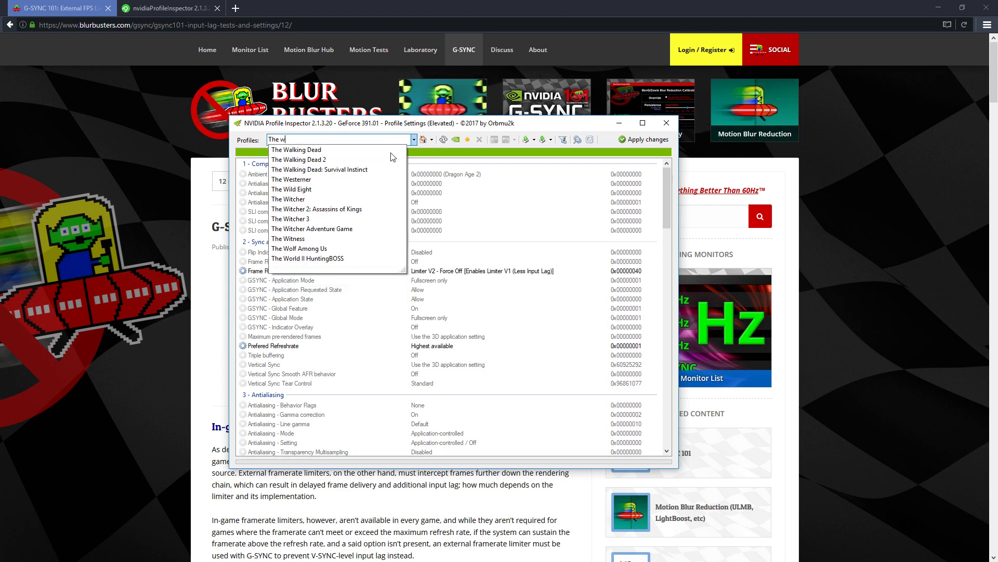
text(itcher)
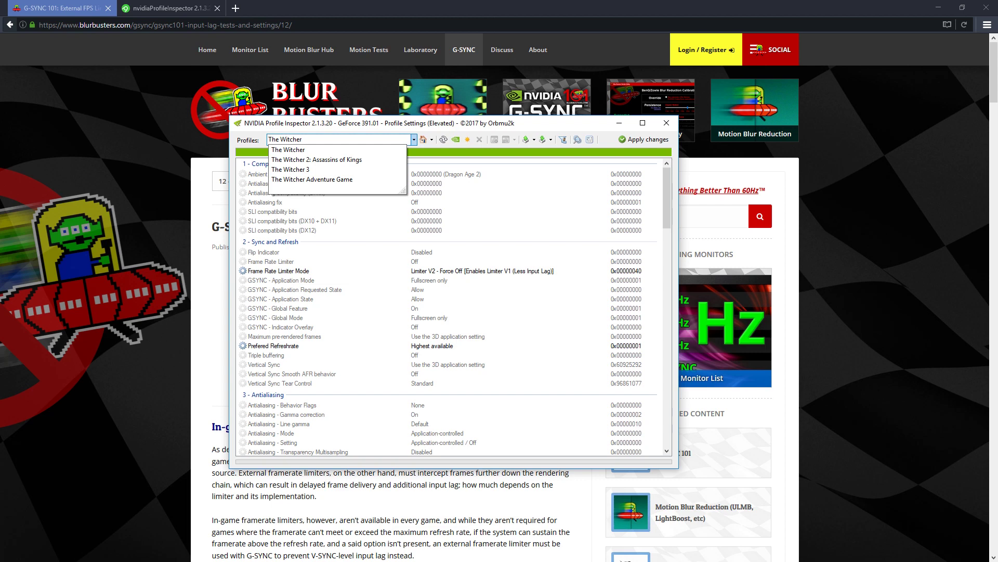
click(319, 149)
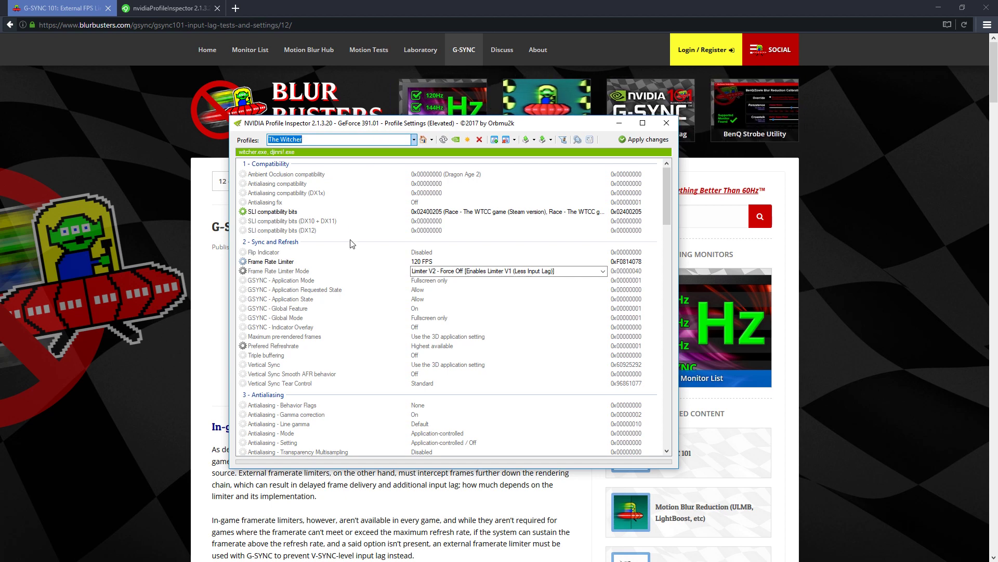
click(287, 262)
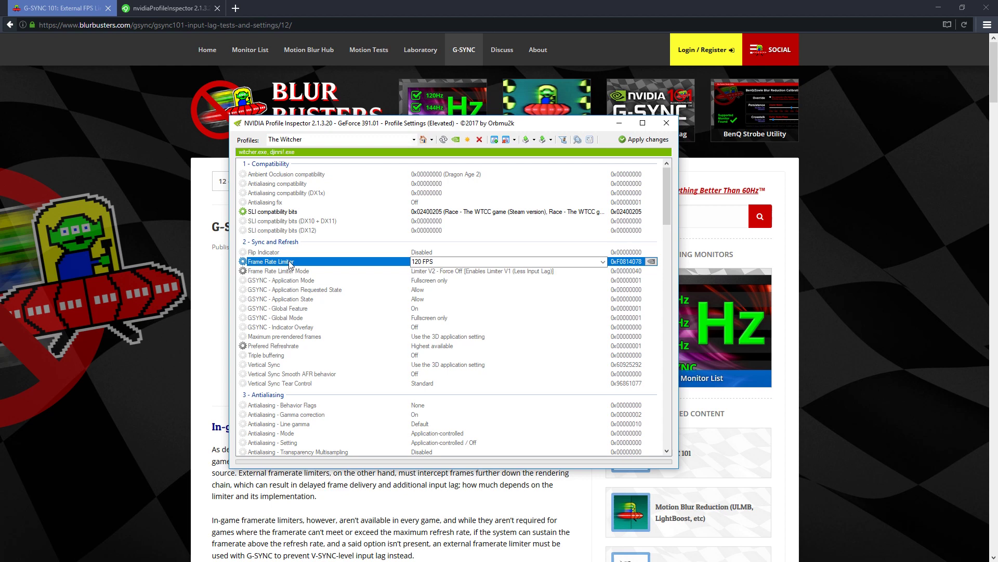
click(604, 263)
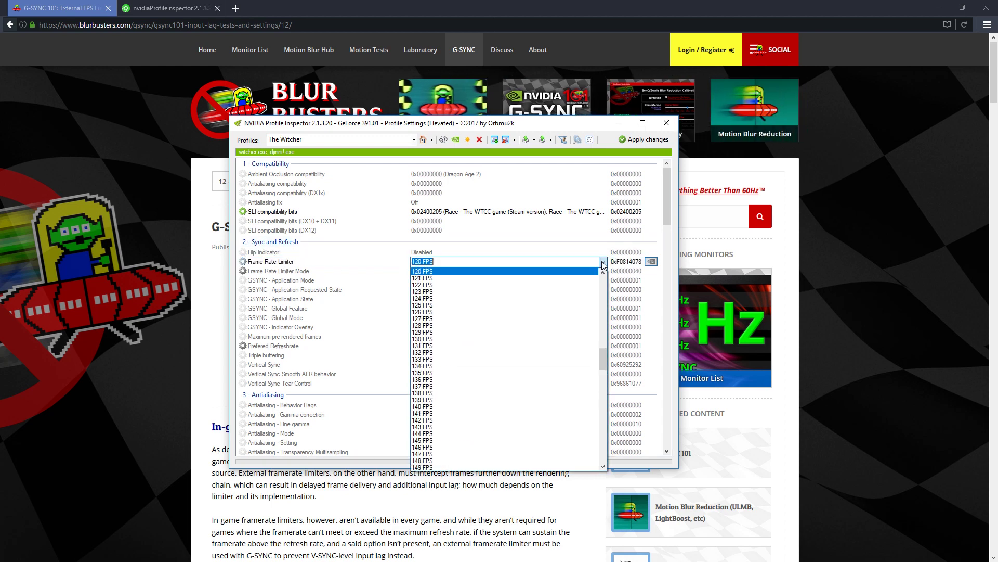
scroll(468, 390, down, 7)
drag(604, 374, 598, 346)
click(596, 264)
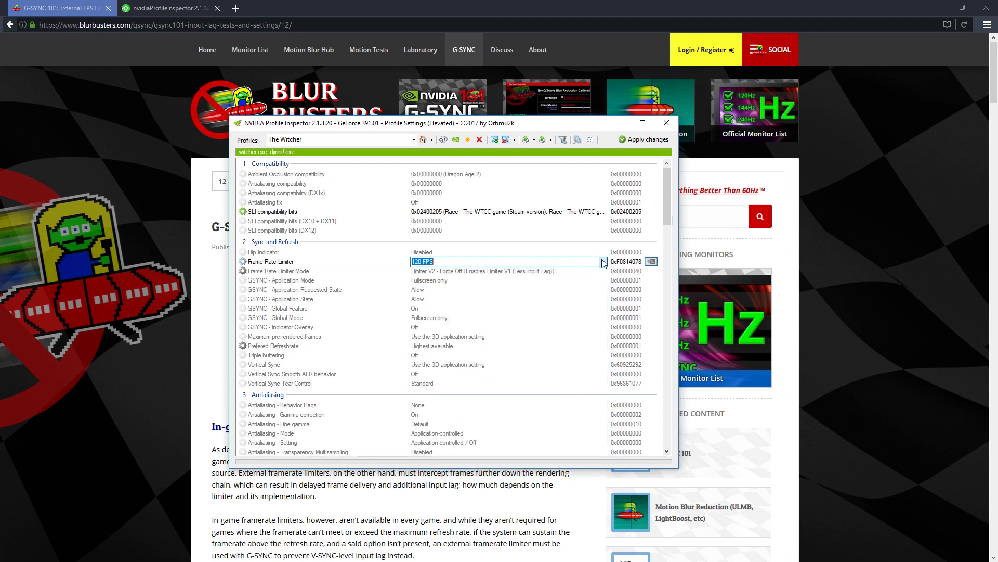
click(294, 273)
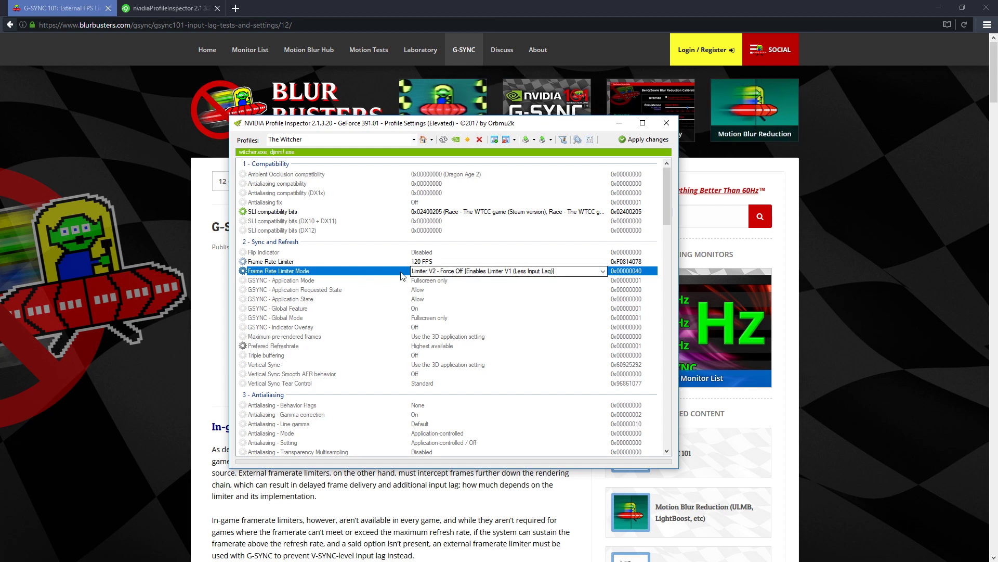
Step: Apply The Witcher profile's settings, including its 120 FPS frame rate limit
click(453, 280)
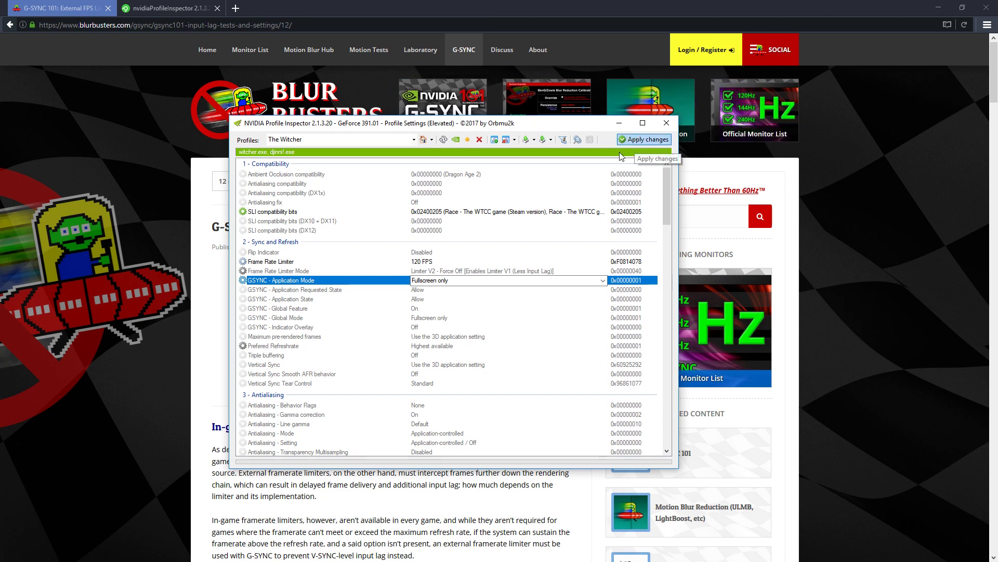
click(644, 139)
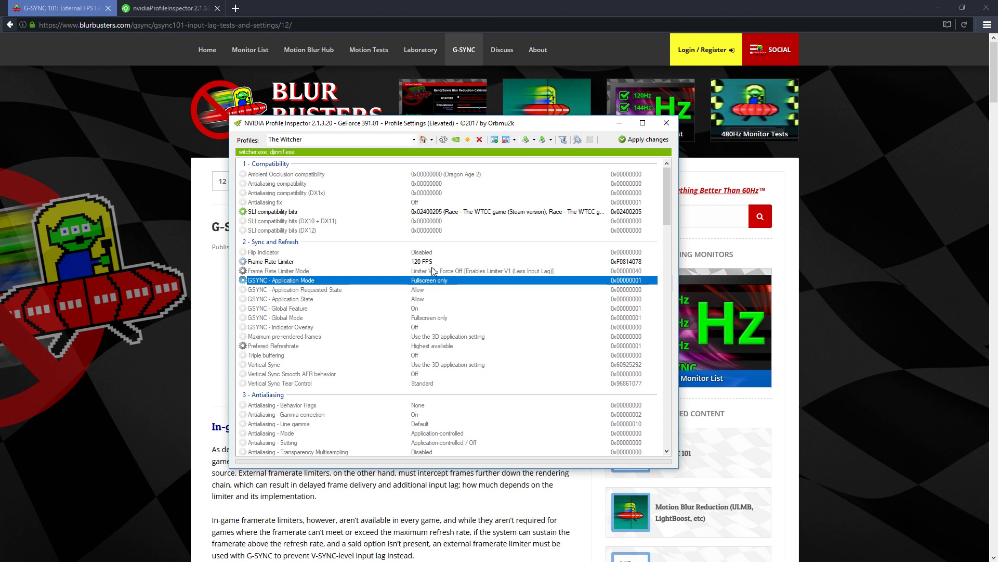
drag(486, 127, 374, 148)
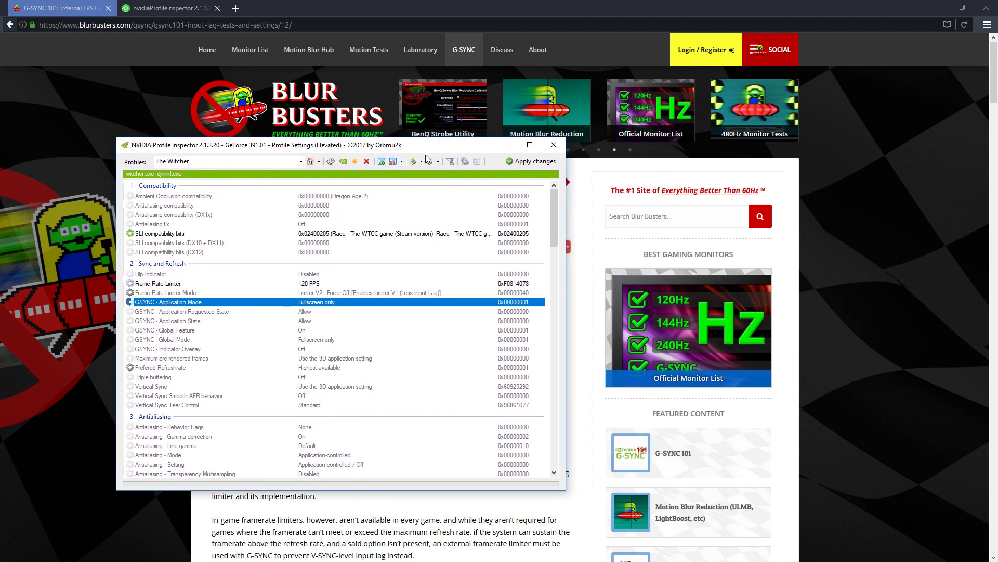